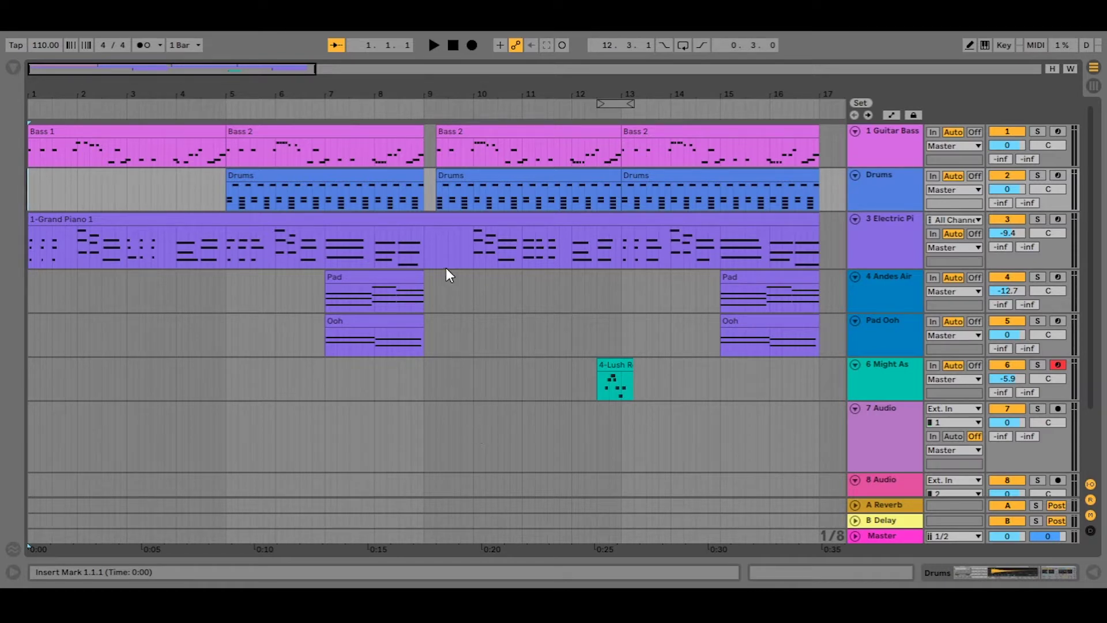
Step: Play the arrangement from bar 1 and stop it after bar 17, once all clips finish
left_click(435, 50)
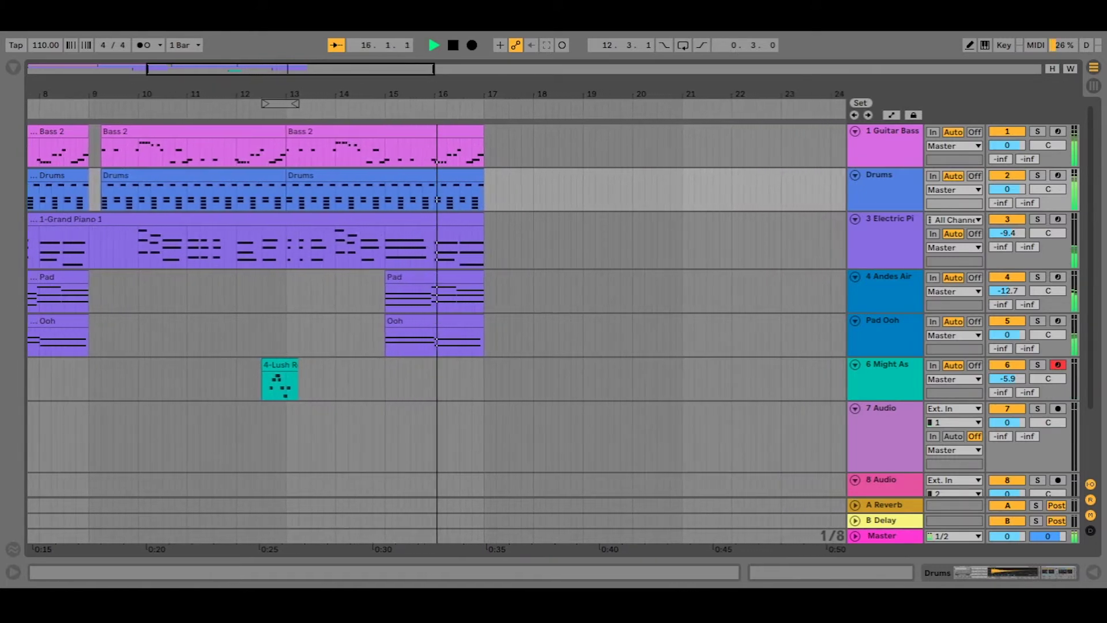
left_click(453, 45)
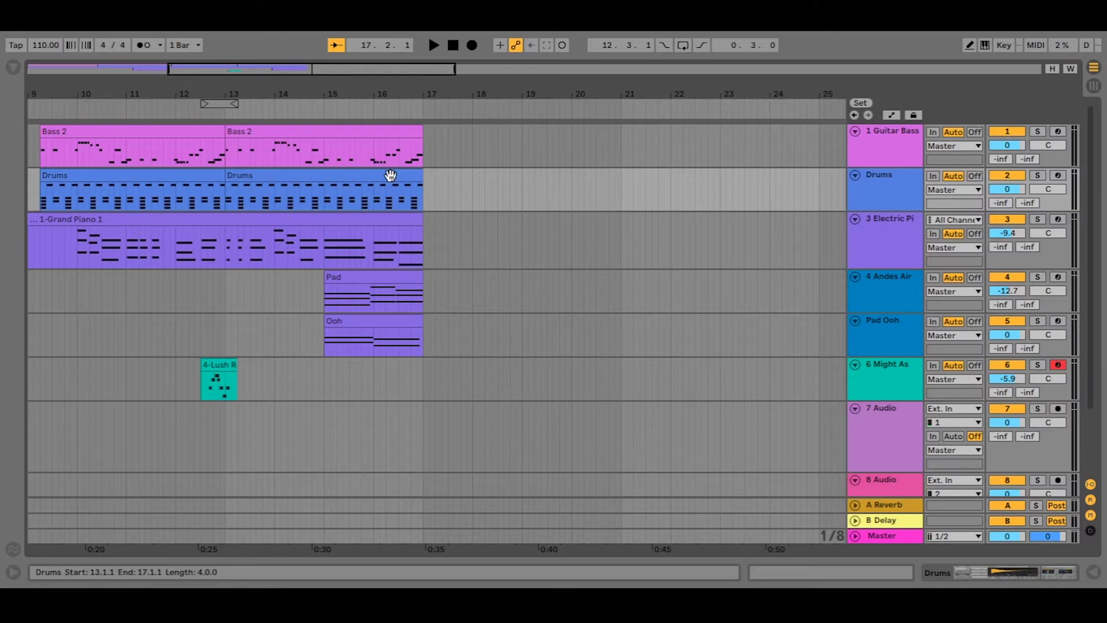
Step: Drag the overview back so bars 1–18 of the arrangement are visible
left_click_drag(272, 68, 205, 68)
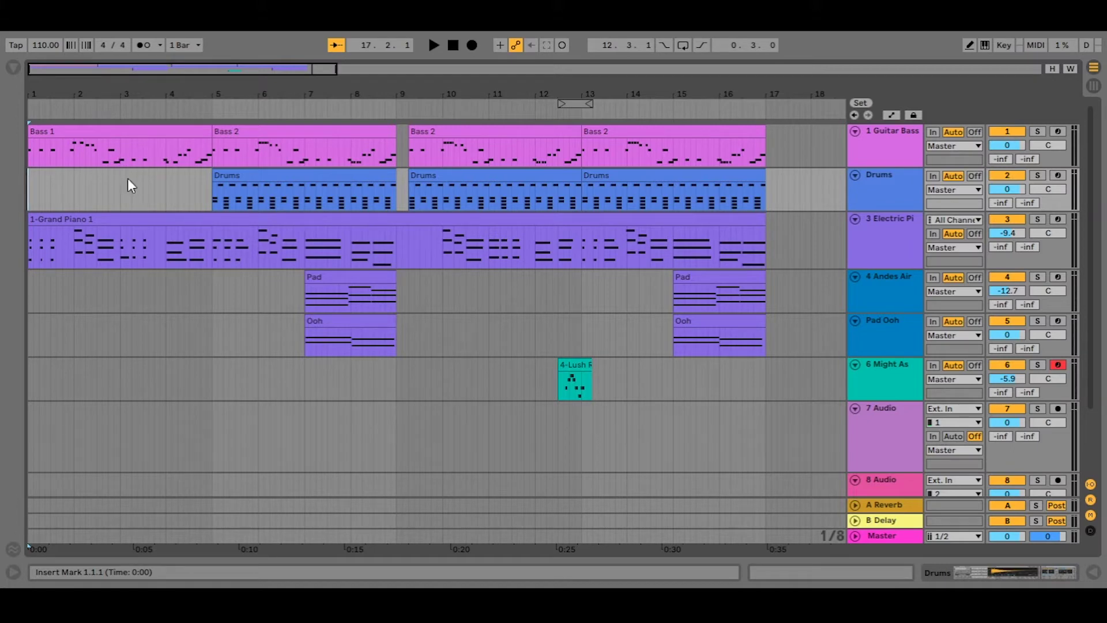
Step: Open the Bass 1 clip in the editor and audition the soloed Guitar Bass track
double_click(114, 136)
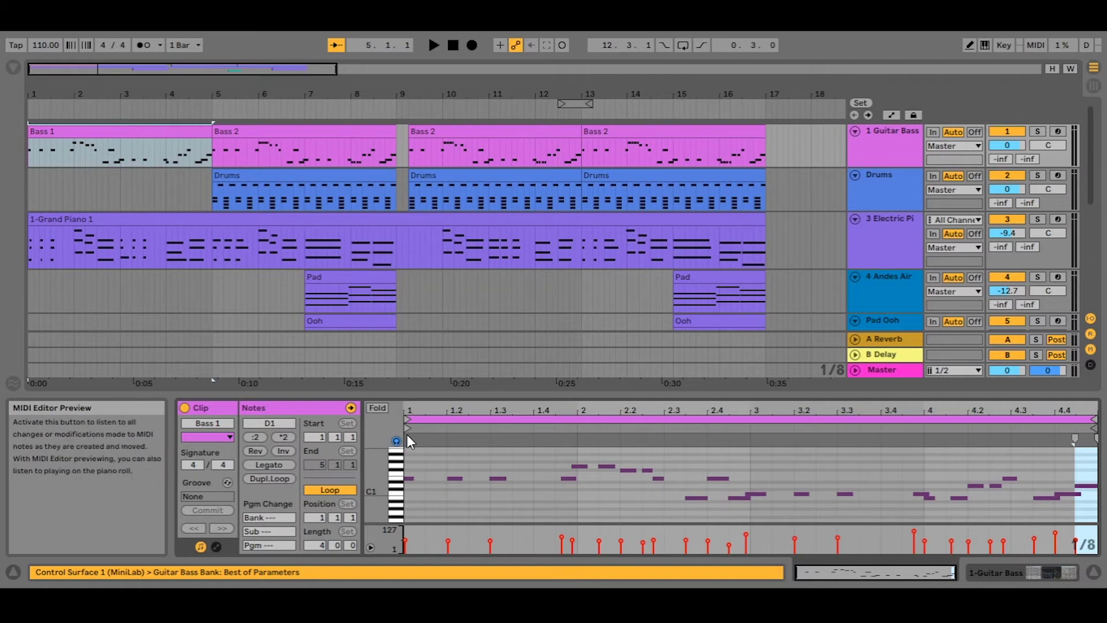
left_click(1037, 131)
key("space")
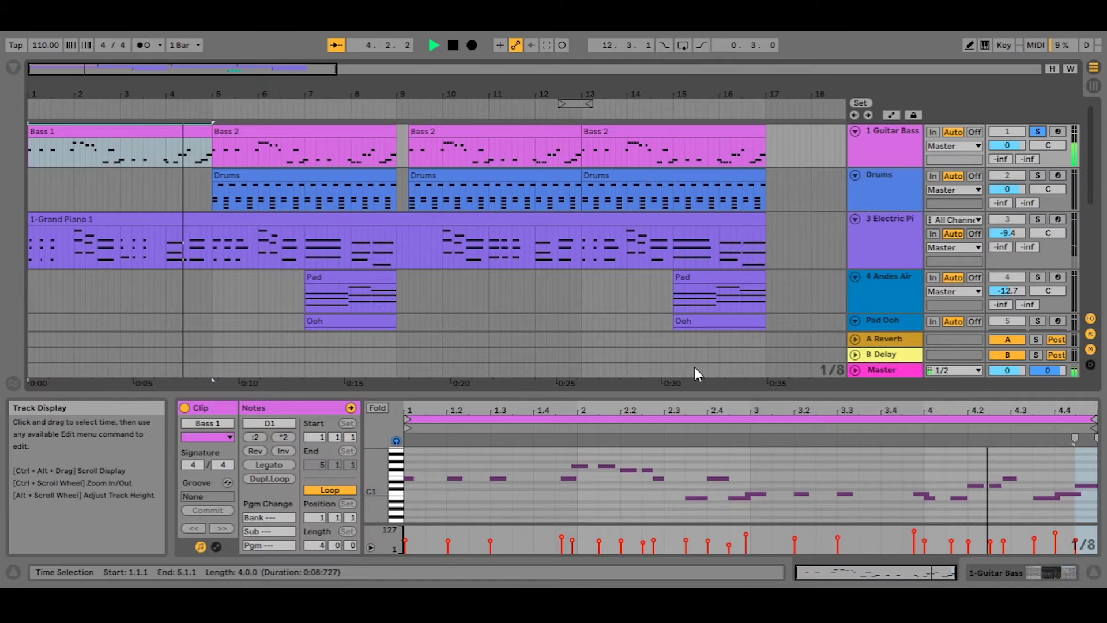
key("space")
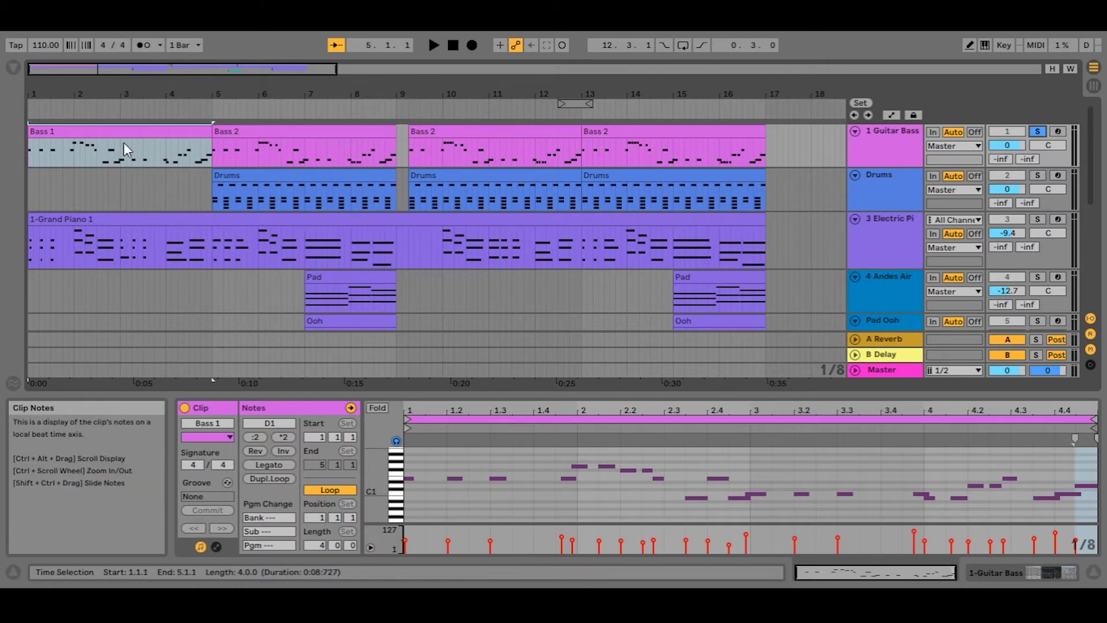
Step: Open the Drums clip, solo the Drums track and play a short stretch of it
left_click(259, 177)
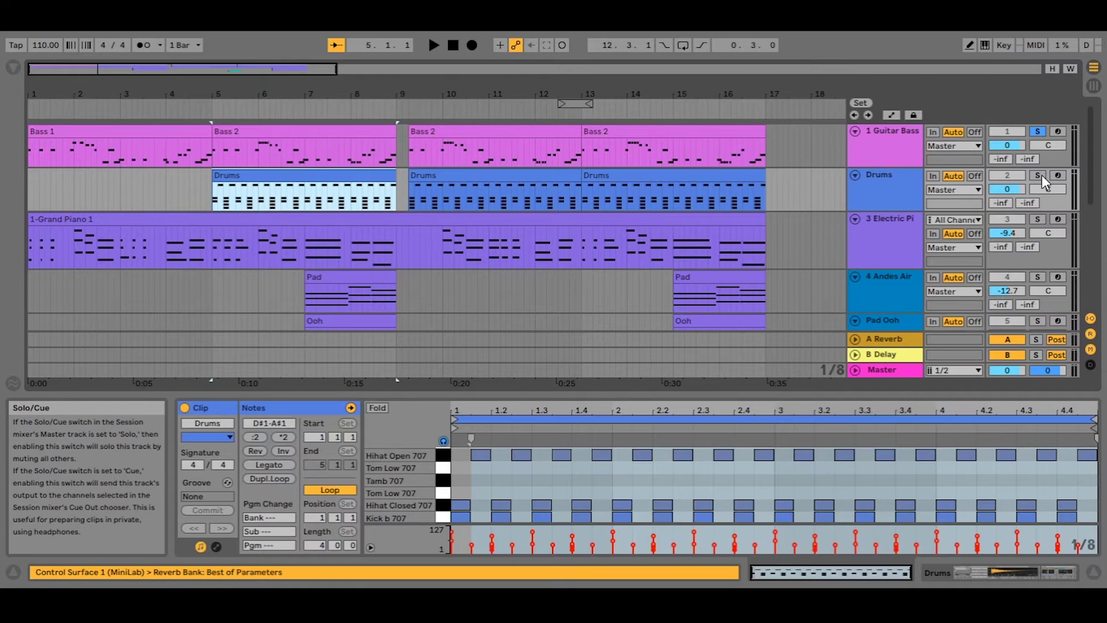
left_click(1037, 175)
left_click(470, 453)
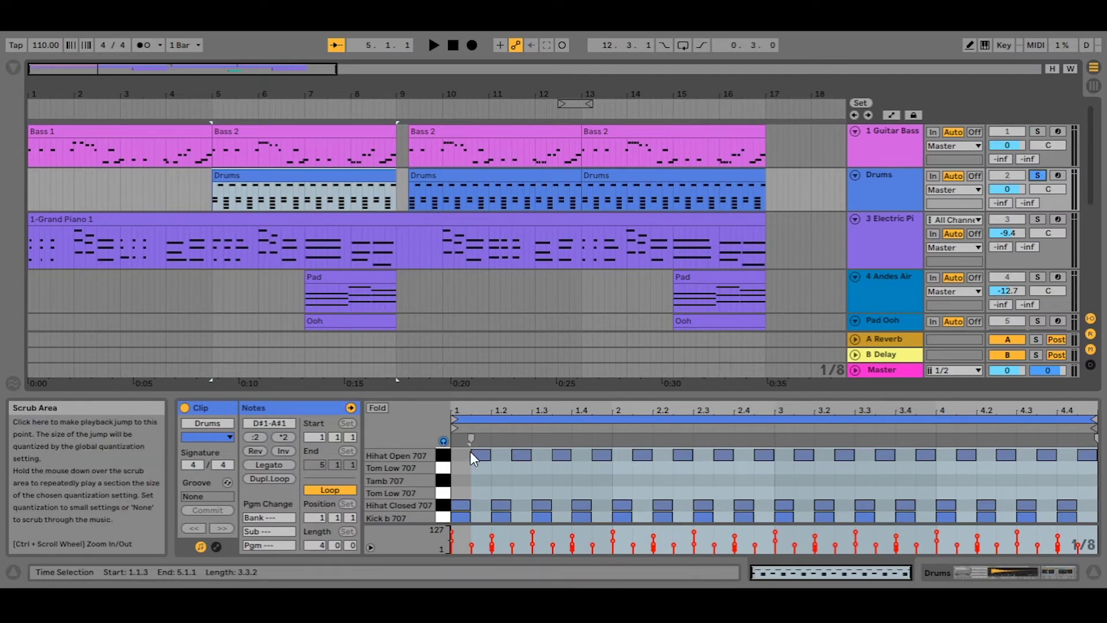
key("space")
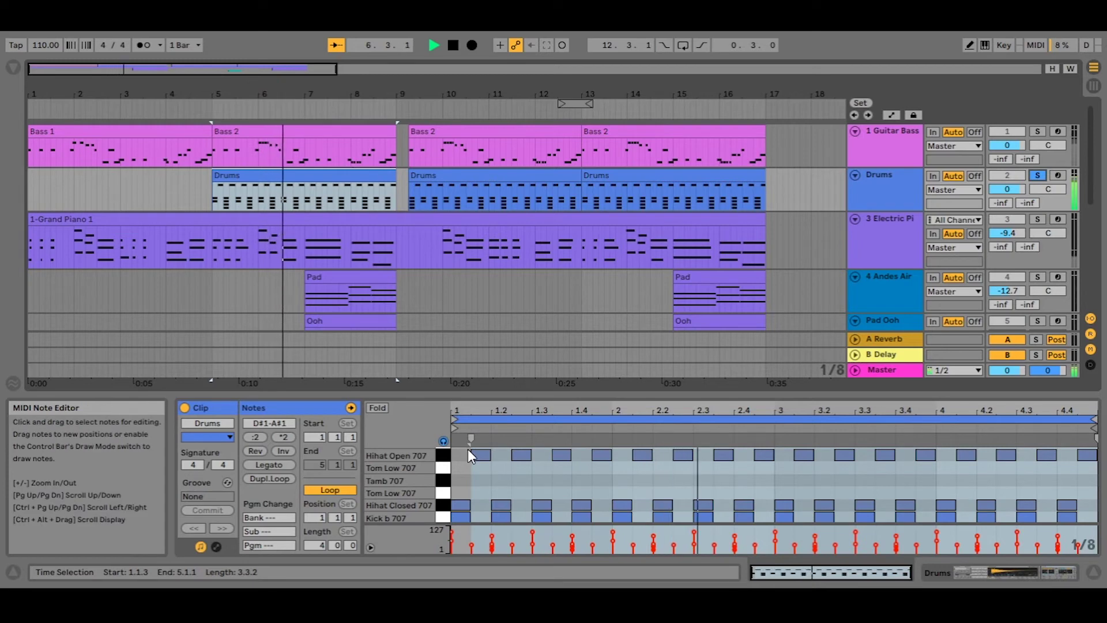
key("space")
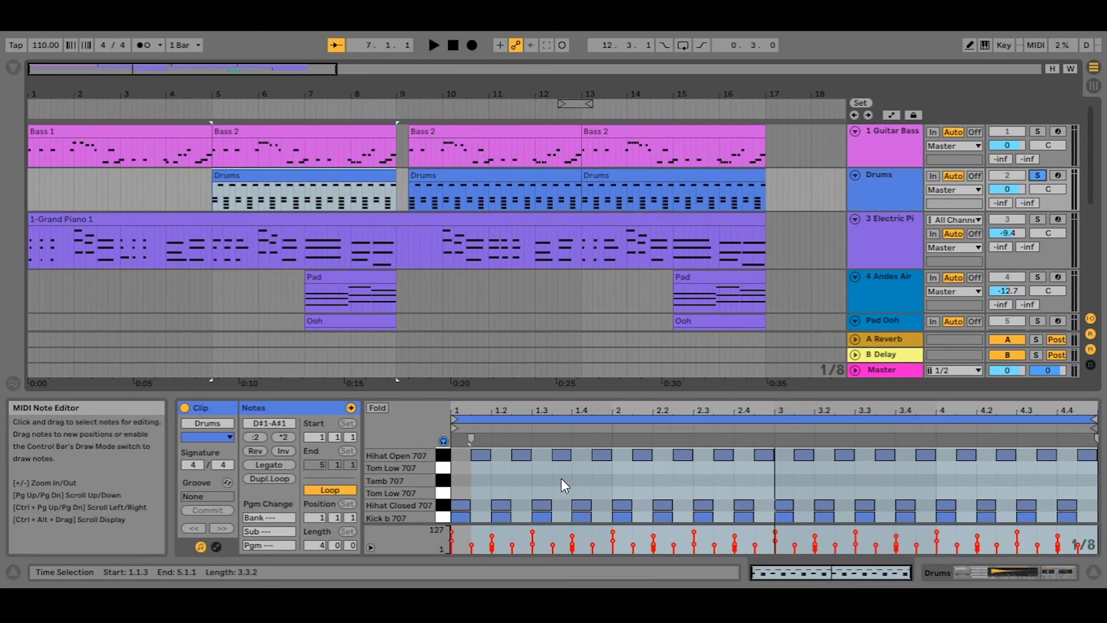
Step: Select the closed hi-hat note on beat one and the following open hi-hat note
left_click(455, 504)
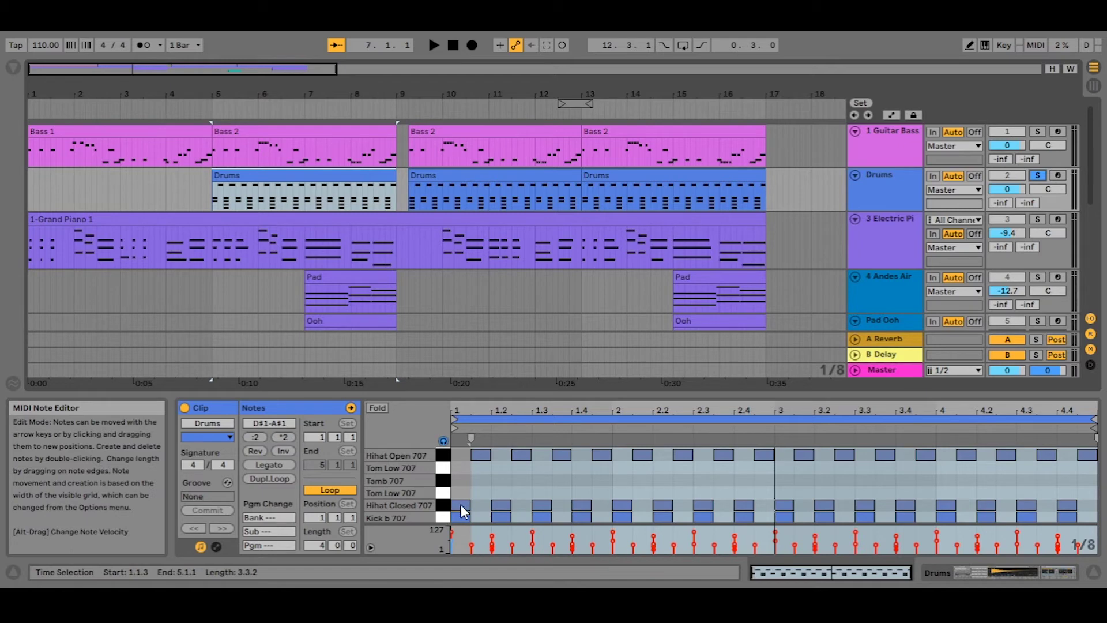
left_click(461, 506)
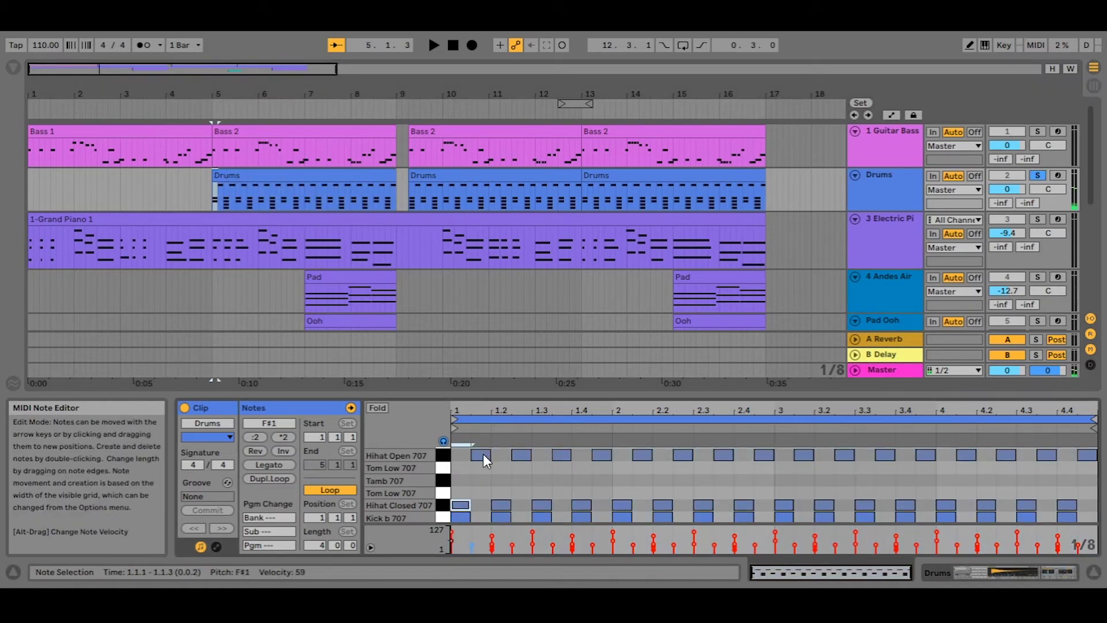
left_click(484, 455)
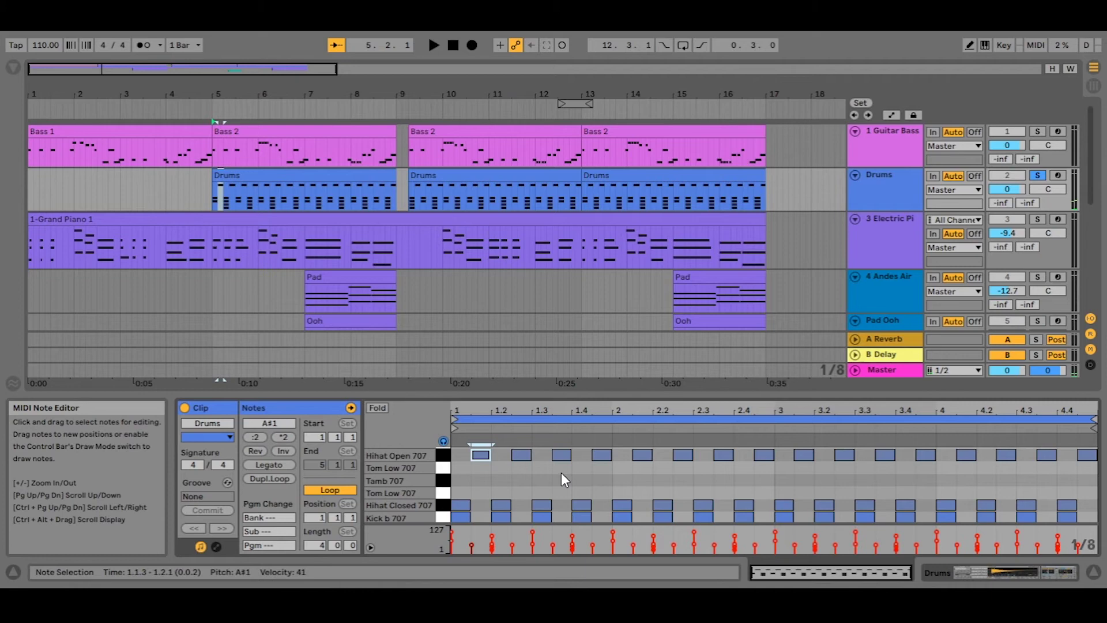
scroll(562, 475, "down", 3)
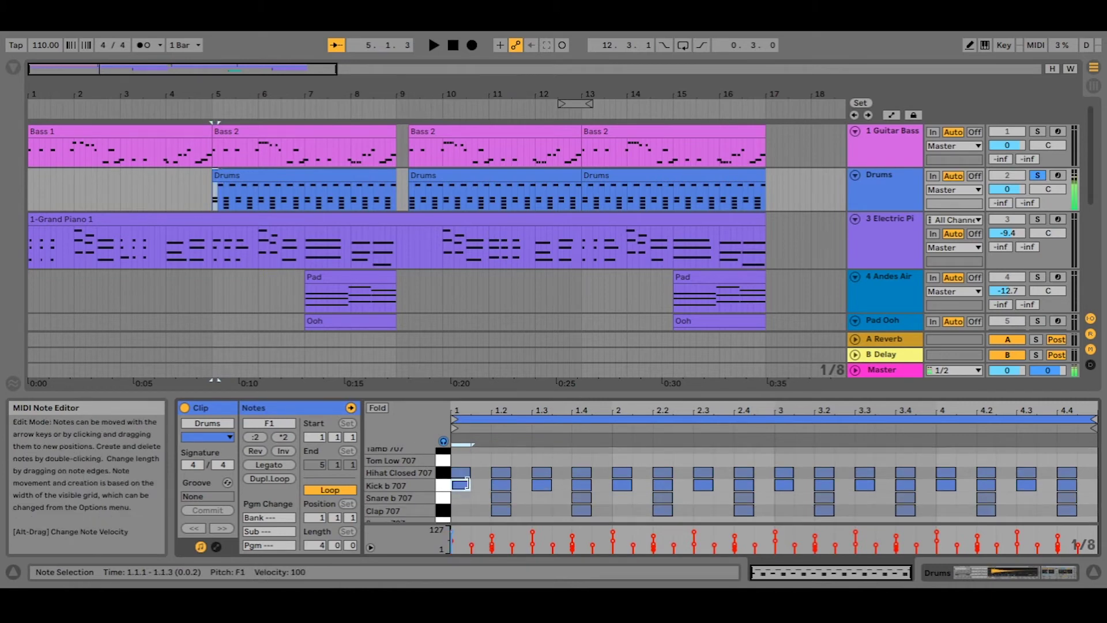
Step: Select the kick notes through beat two and an early clap note, then replay the drums
left_click(540, 485)
left_click(580, 485)
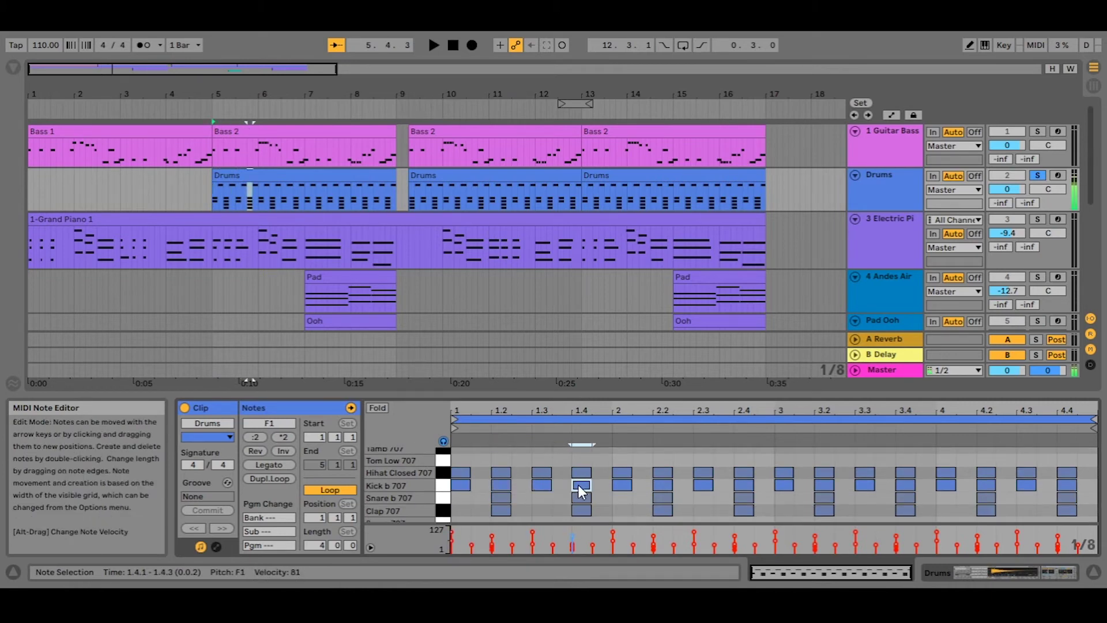
left_click(622, 485)
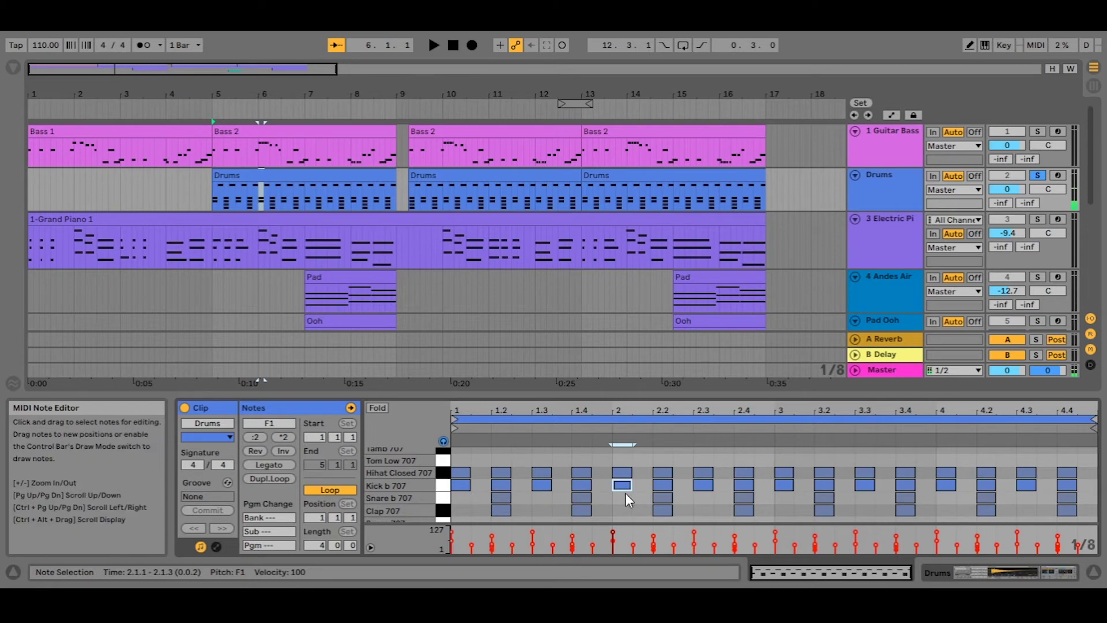
left_click(498, 510)
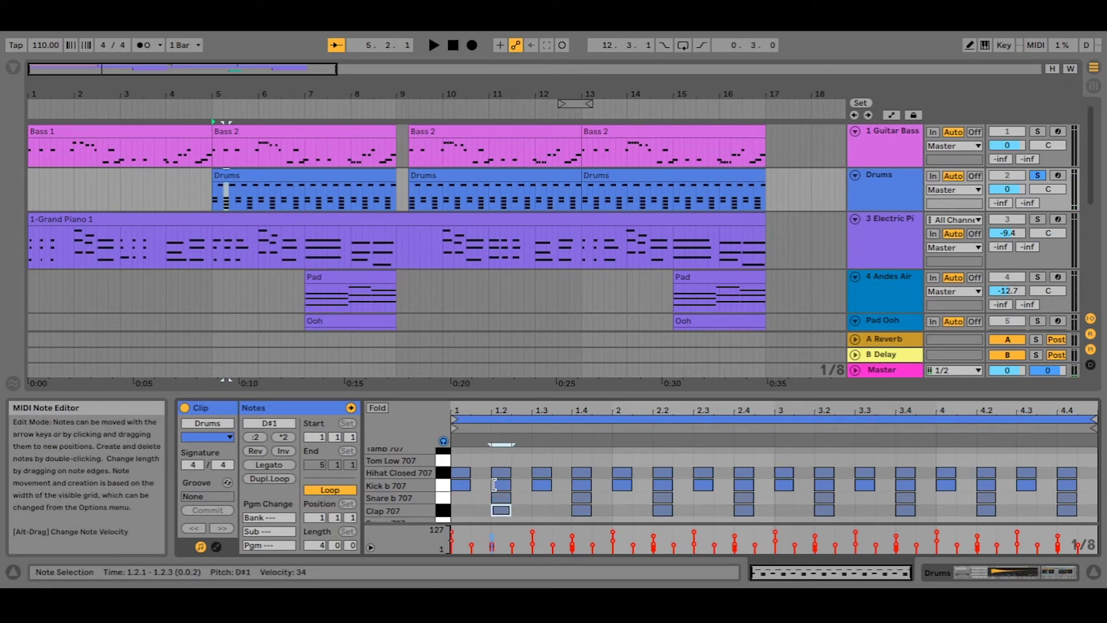
key("space")
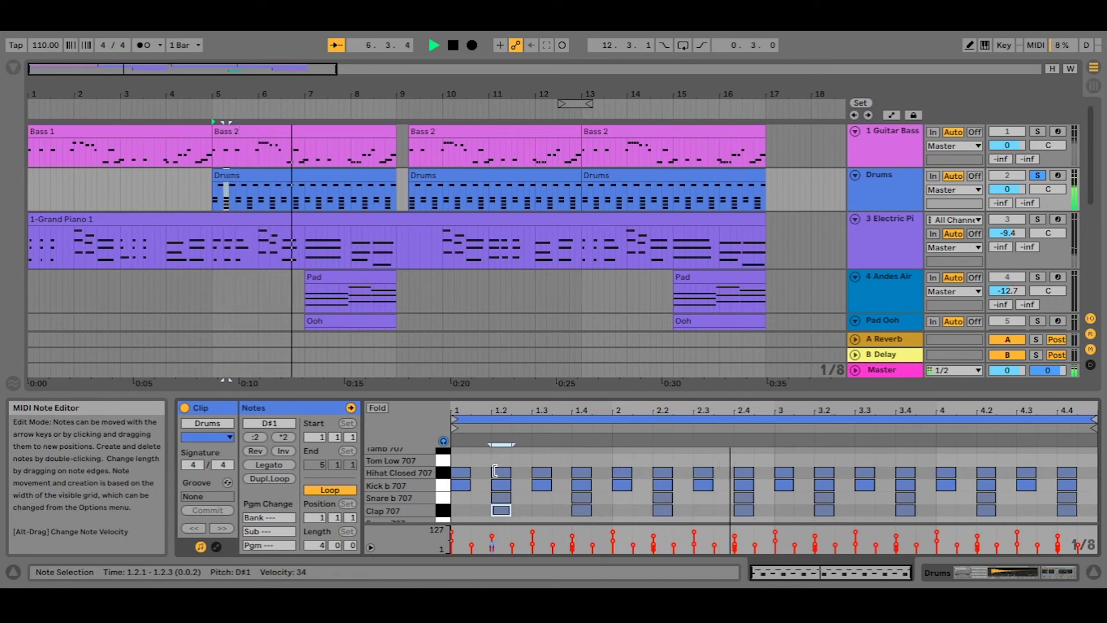
key("space")
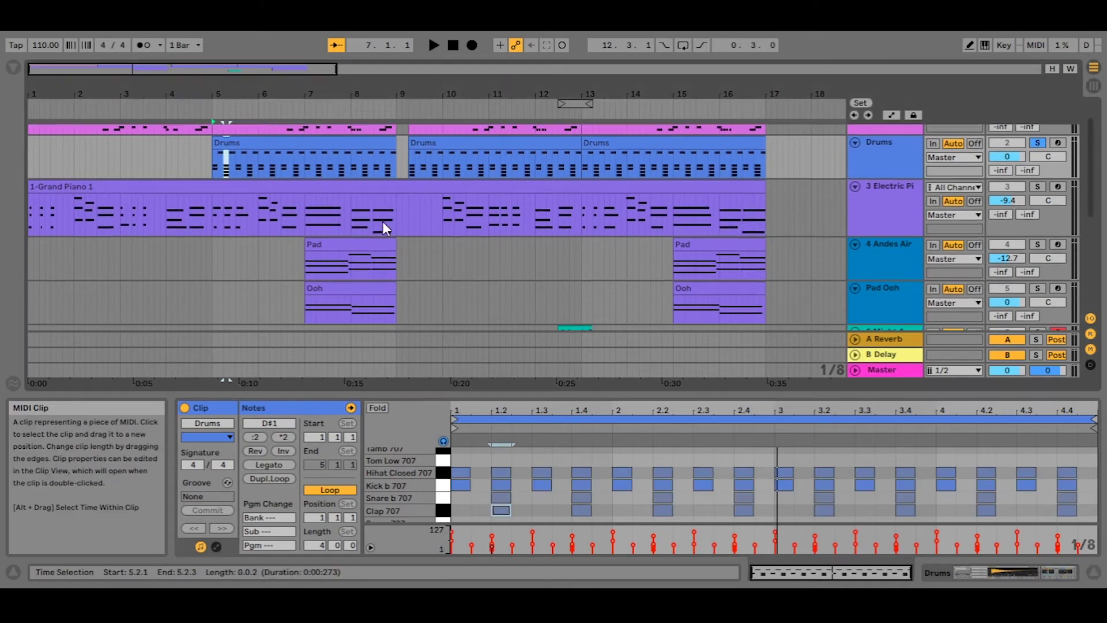
Step: Play the full mix briefly from around bar 12 and stop
left_click(539, 106)
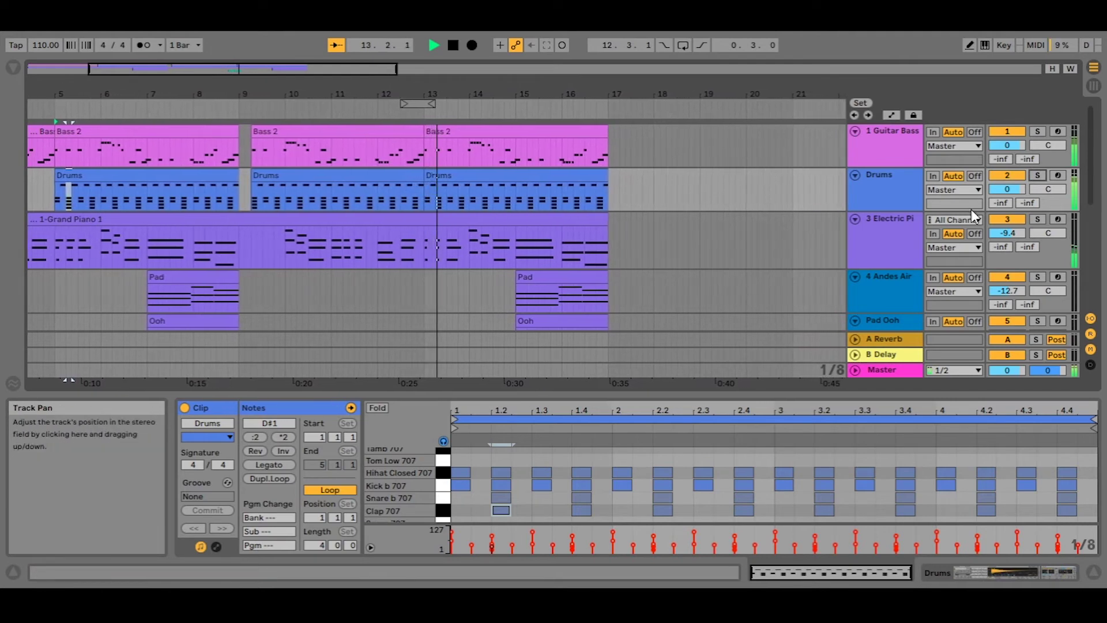
key("space")
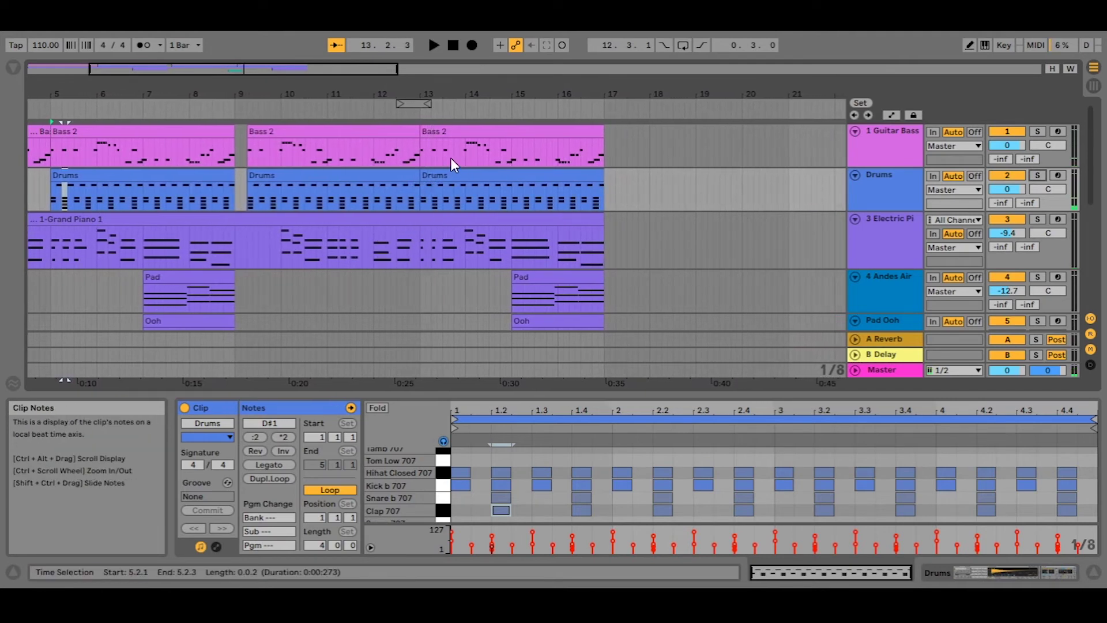
left_click_drag(293, 71, 278, 95)
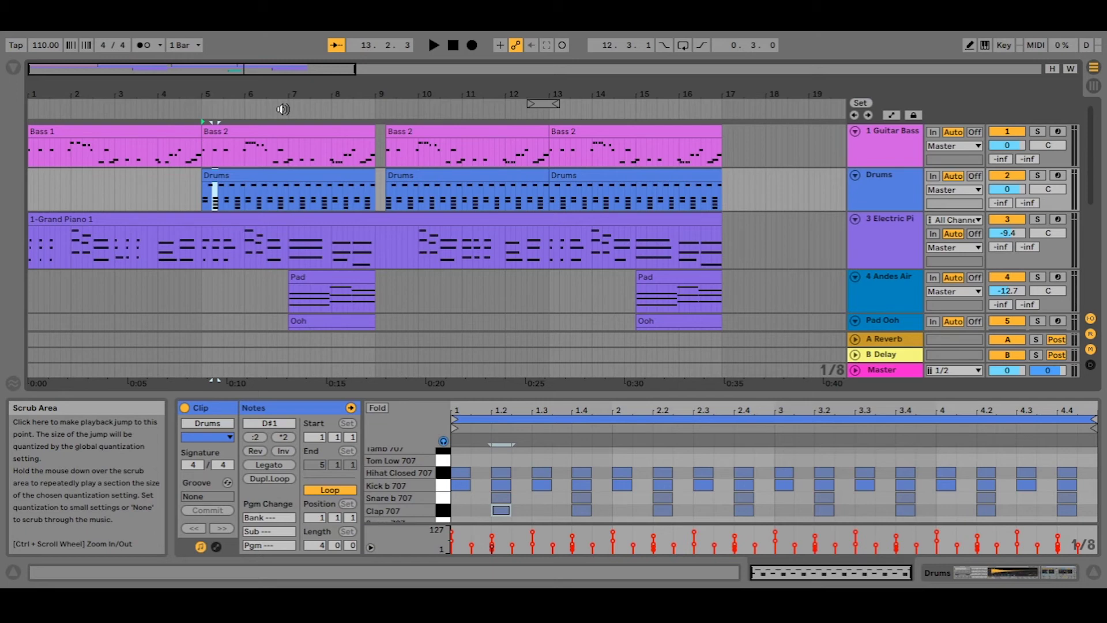
Step: Play the full mix again from about bar 7 and stop around bar 9
left_click(282, 109)
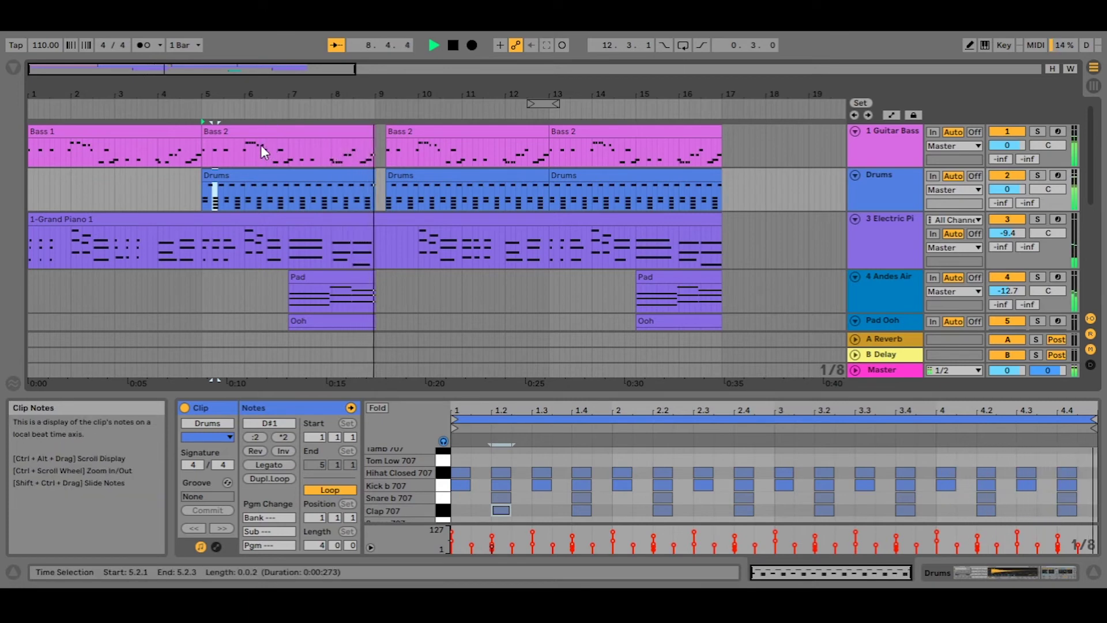
key("space")
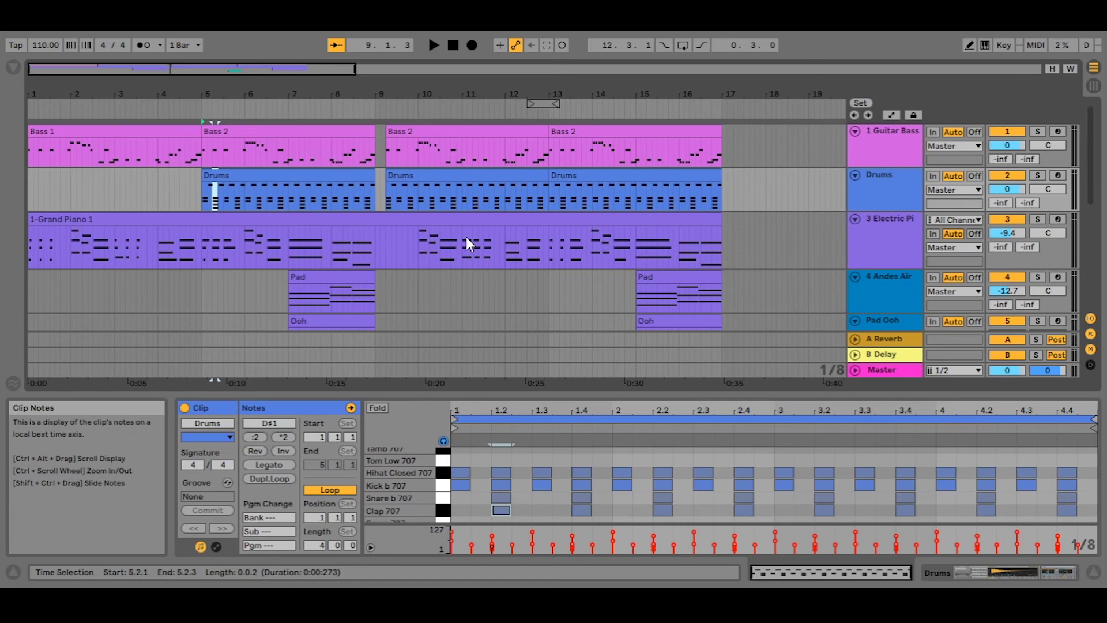
scroll(466, 237, "down", 1)
scroll(466, 237, "down", 1)
scroll(466, 237, "down", 2)
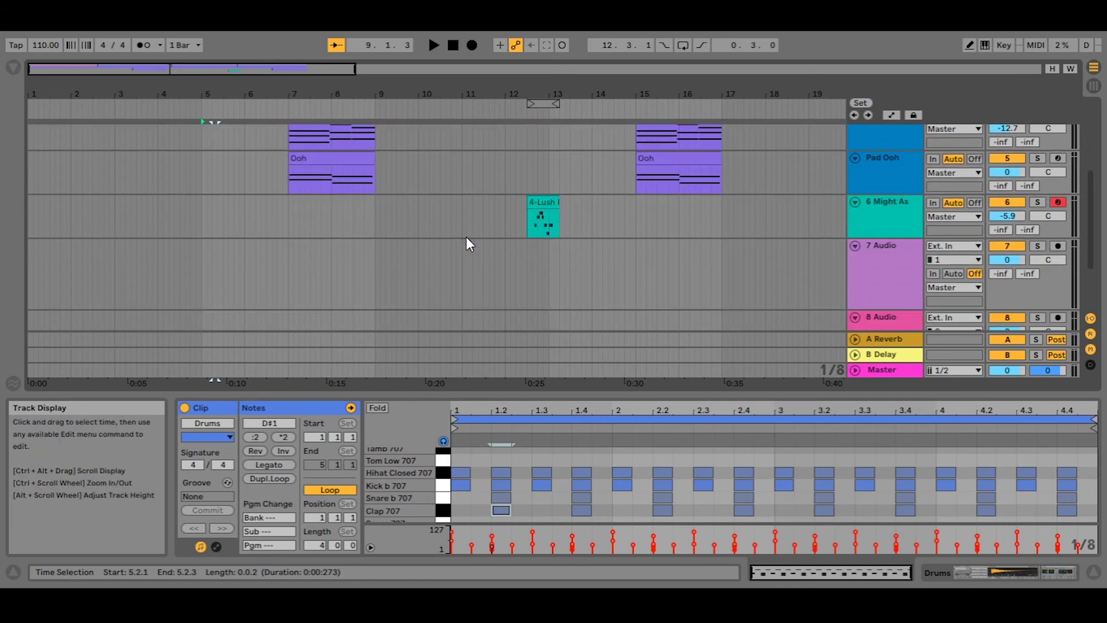
scroll(445, 235, "up", 3)
scroll(445, 237, "up", 1)
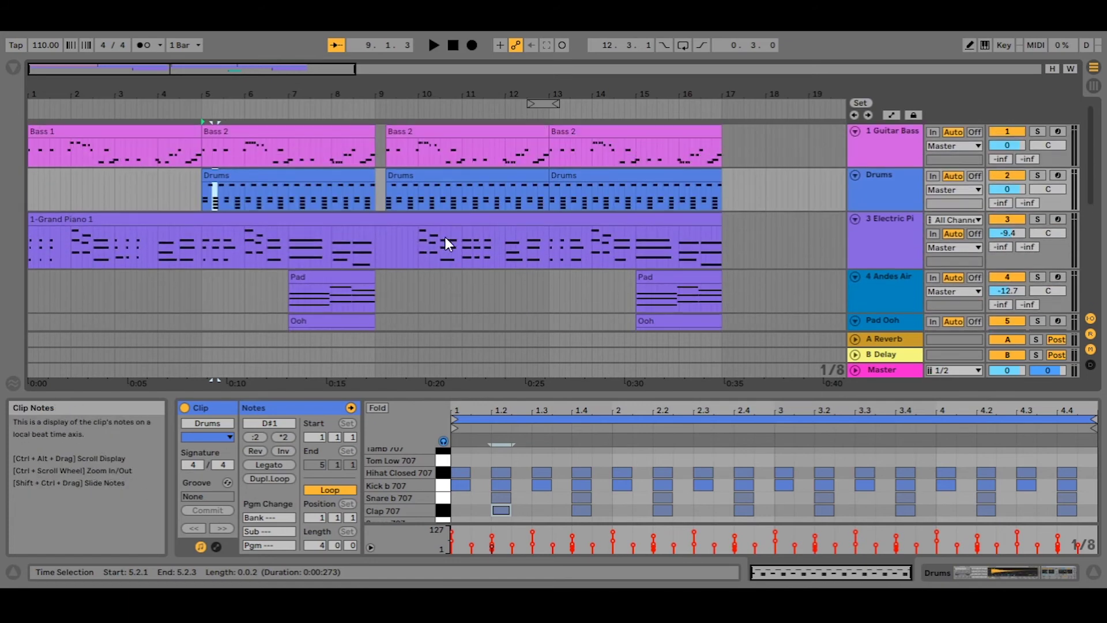
Step: Return the song position to 1.1.1 with no clip left open for editing
double_click(452, 46)
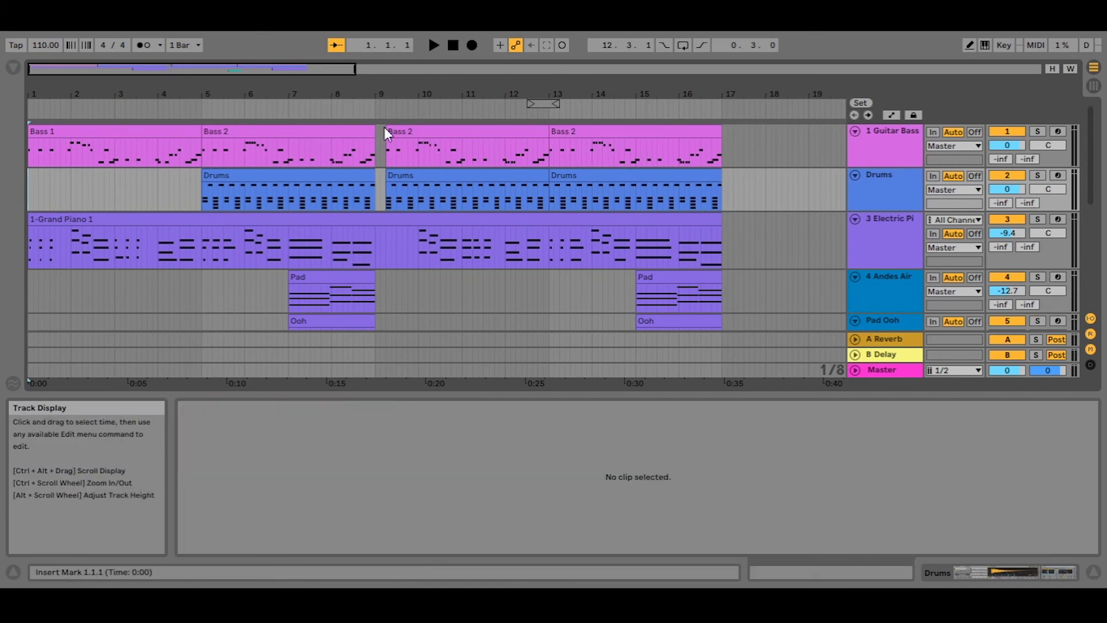